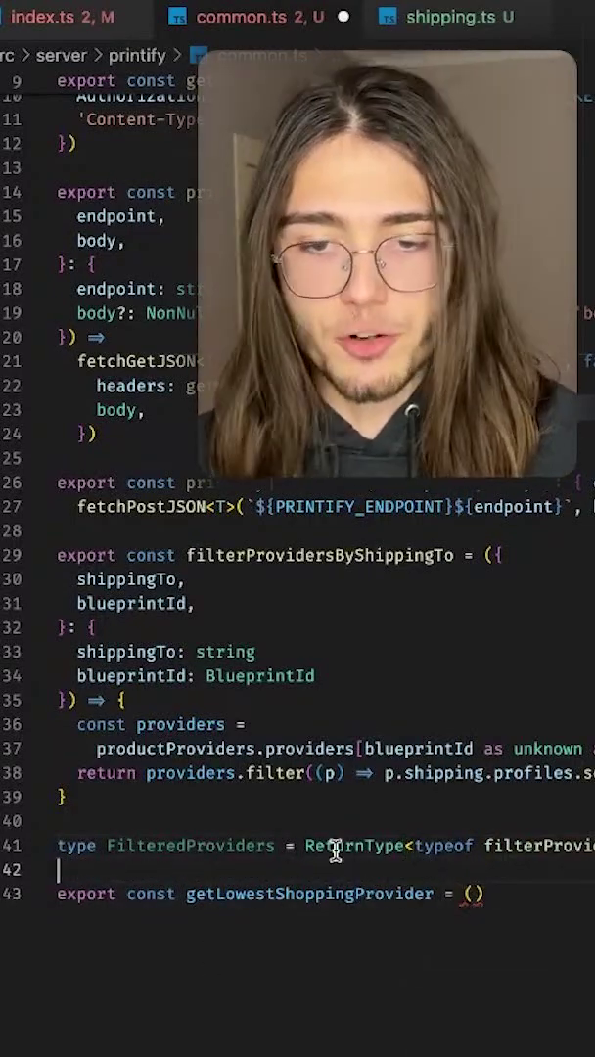
{"action": "scroll", "coordinate": [300, 588], "scroll_direction": "up", "scroll_amount": 2}
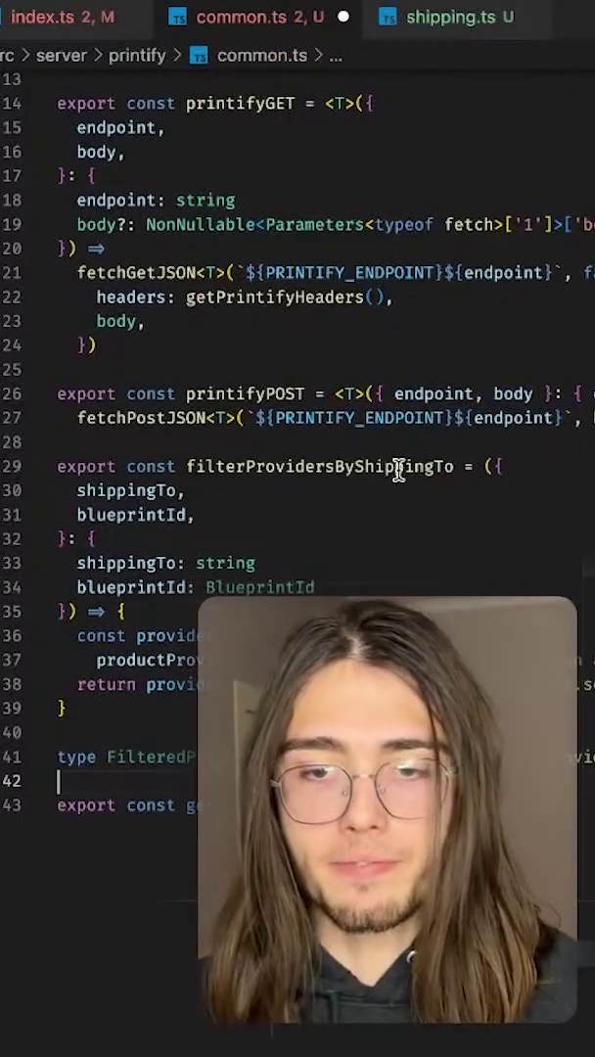
{"action": "scroll", "coordinate": [411, 332], "scroll_direction": "down", "scroll_amount": 3}
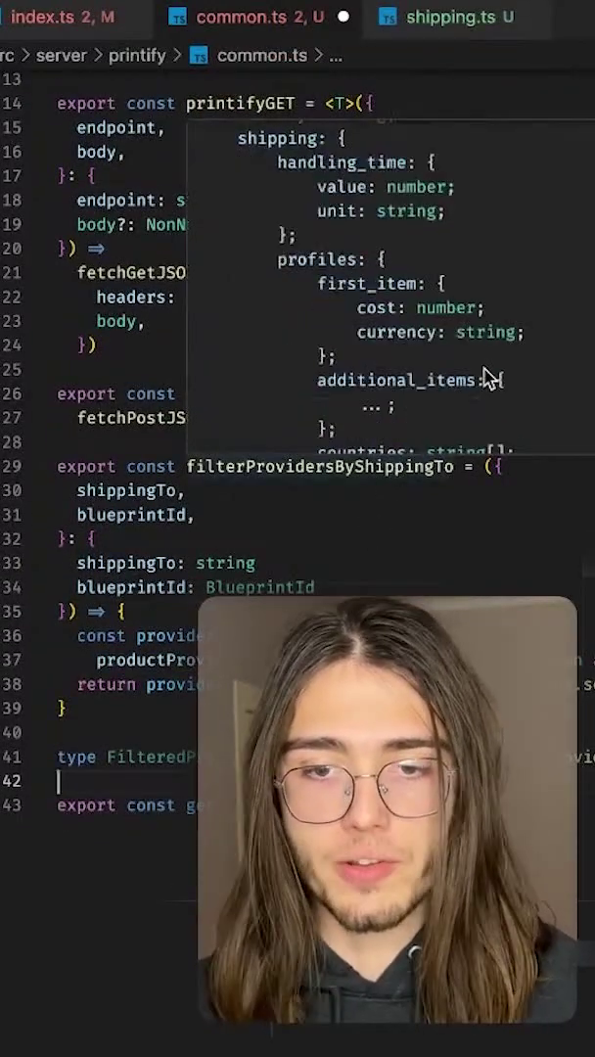
{"action": "scroll", "coordinate": [440, 352], "scroll_direction": "down", "scroll_amount": 3}
{"action": "scroll", "coordinate": [480, 377], "scroll_direction": "up", "scroll_amount": 3}
{"action": "scroll", "coordinate": [479, 382], "scroll_direction": "up", "scroll_amount": 3}
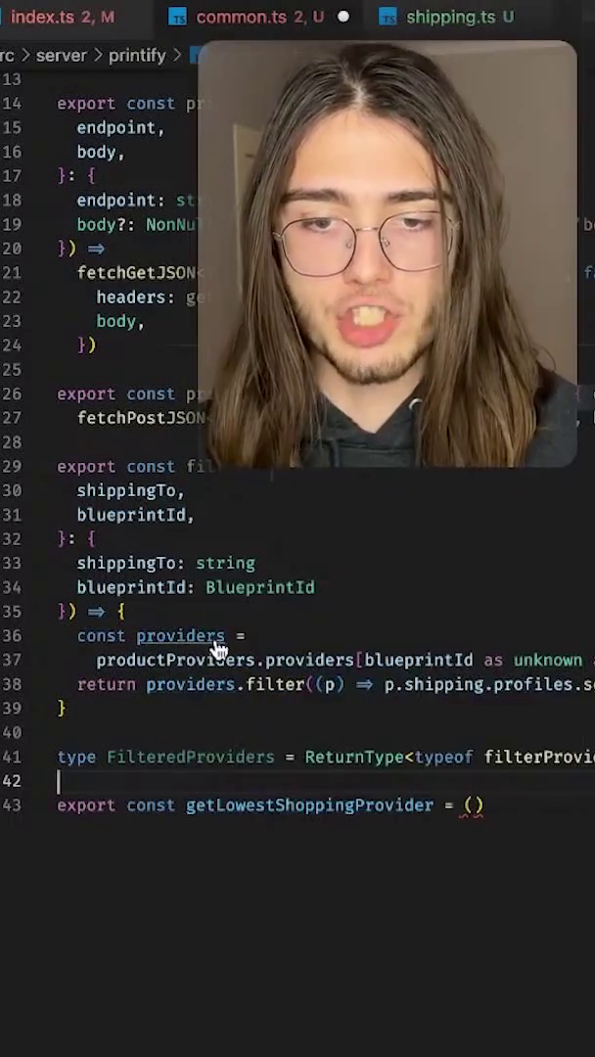
Step: Open productProviders.json from the productProviders reference and scroll to its providerIds list
{"action": "left_click", "coordinate": [168, 658], "text": "ctrl"}
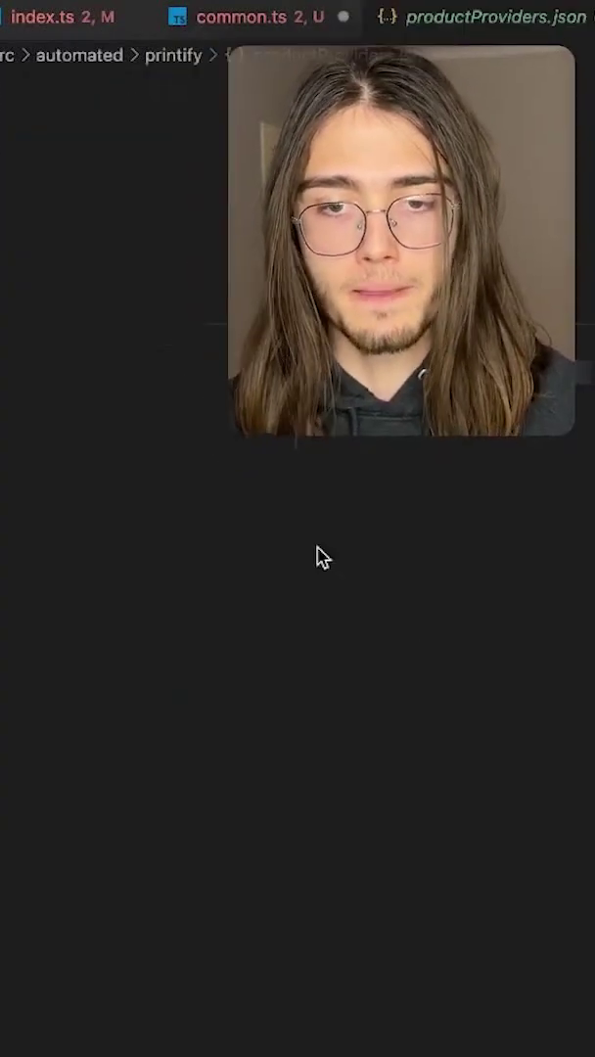
{"action": "scroll", "coordinate": [542, 528], "scroll_direction": "down", "scroll_amount": 10}
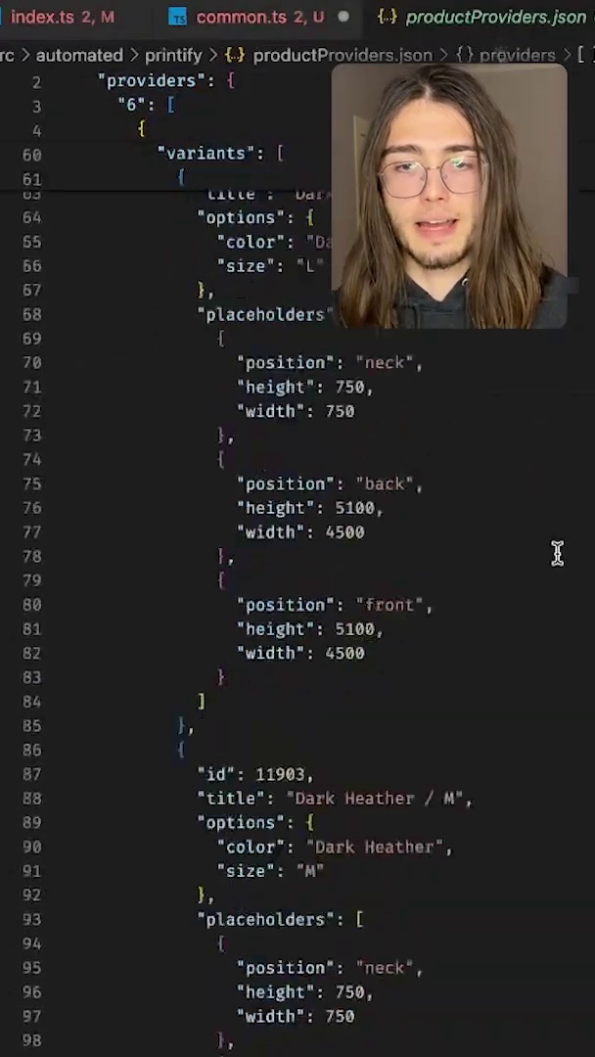
{"action": "scroll", "coordinate": [548, 547], "scroll_direction": "down", "scroll_amount": 8}
{"action": "scroll", "coordinate": [548, 548], "scroll_direction": "down", "scroll_amount": 10}
{"action": "scroll", "coordinate": [553, 557], "scroll_direction": "up", "scroll_amount": 10}
{"action": "scroll", "coordinate": [553, 557], "scroll_direction": "up", "scroll_amount": 10}
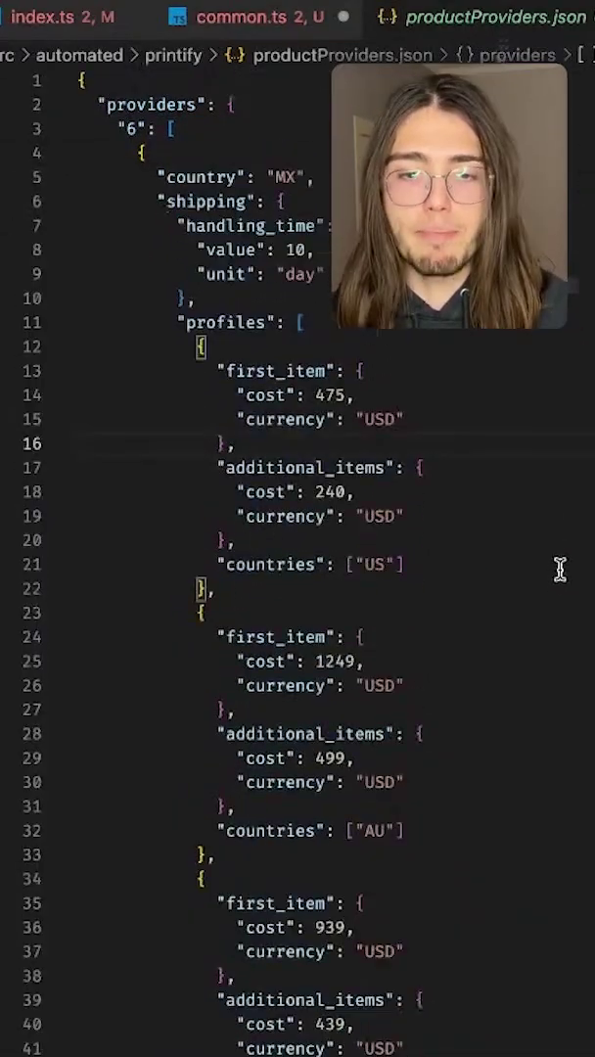
{"action": "scroll", "coordinate": [492, 350], "scroll_direction": "down", "scroll_amount": 10}
{"action": "scroll", "coordinate": [568, 675], "scroll_direction": "down", "scroll_amount": 10}
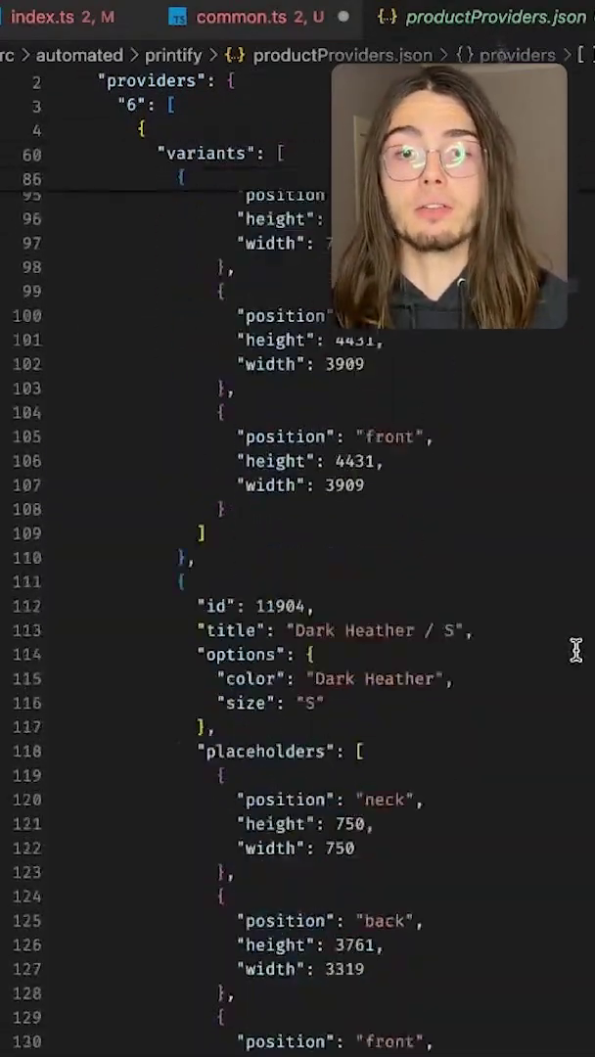
{"action": "scroll", "coordinate": [567, 665], "scroll_direction": "down", "scroll_amount": 10}
{"action": "scroll", "coordinate": [568, 665], "scroll_direction": "down", "scroll_amount": 10}
{"action": "scroll", "coordinate": [294, 587], "scroll_direction": "down", "scroll_amount": 5}
{"action": "scroll", "coordinate": [294, 587], "scroll_direction": "down", "scroll_amount": 15}
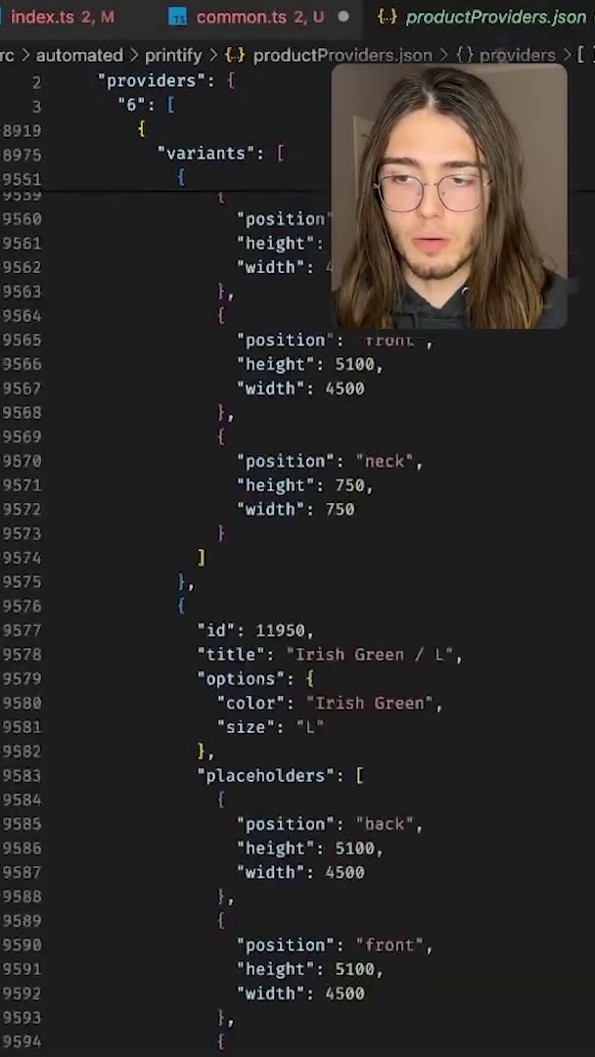
{"action": "scroll", "coordinate": [294, 587], "scroll_direction": "down", "scroll_amount": 15}
{"action": "scroll", "coordinate": [294, 587], "scroll_direction": "down", "scroll_amount": 15}
{"action": "scroll", "coordinate": [294, 587], "scroll_direction": "down", "scroll_amount": 15}
{"action": "scroll", "coordinate": [293, 588], "scroll_direction": "up", "scroll_amount": 10}
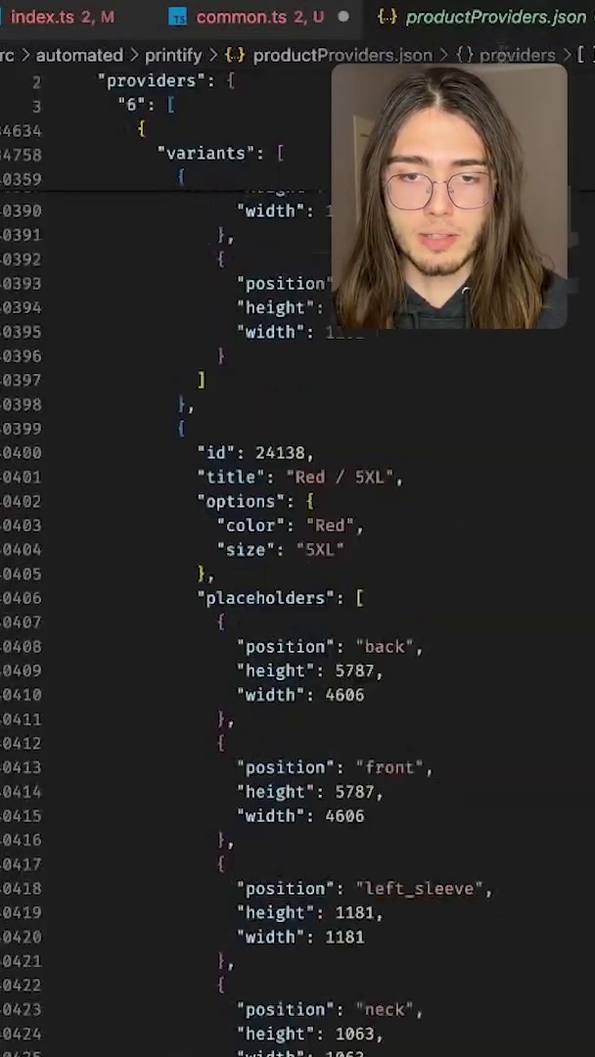
{"action": "scroll", "coordinate": [293, 587], "scroll_direction": "down", "scroll_amount": 10}
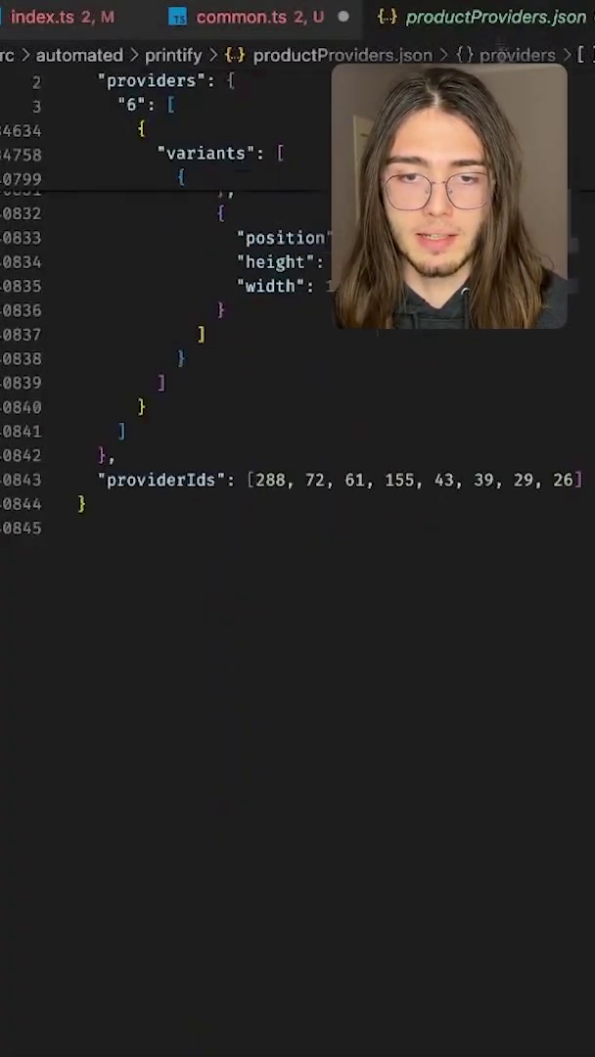
Step: Back in common.ts, inspect the FilteredProviders inferred shape and the ReturnType description
{"action": "left_click", "coordinate": [260, 22]}
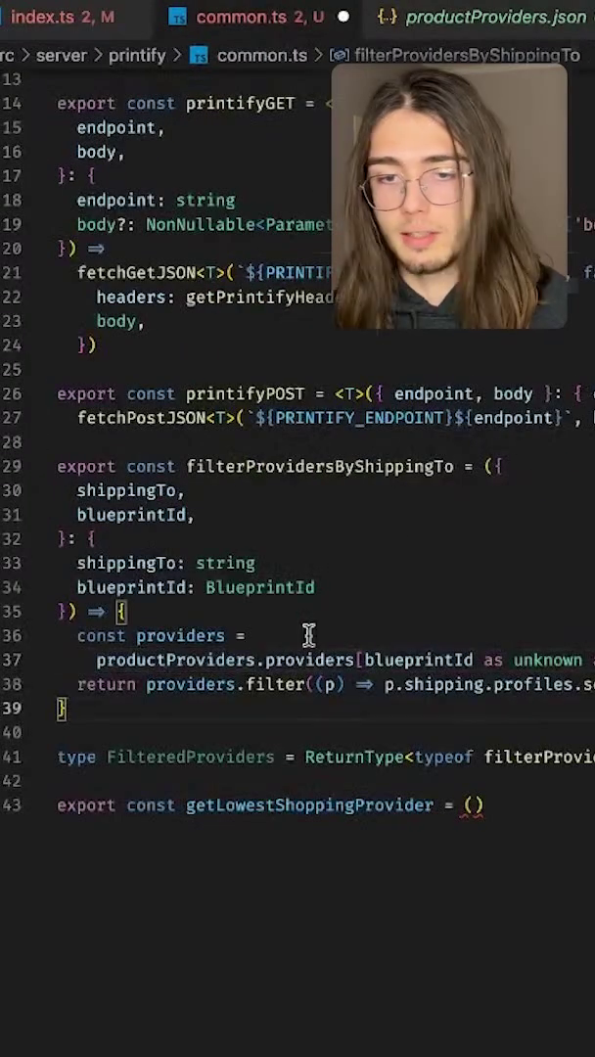
{"action": "double_click", "coordinate": [323, 757]}
{"action": "scroll", "coordinate": [323, 756], "scroll_direction": "right", "scroll_amount": 5}
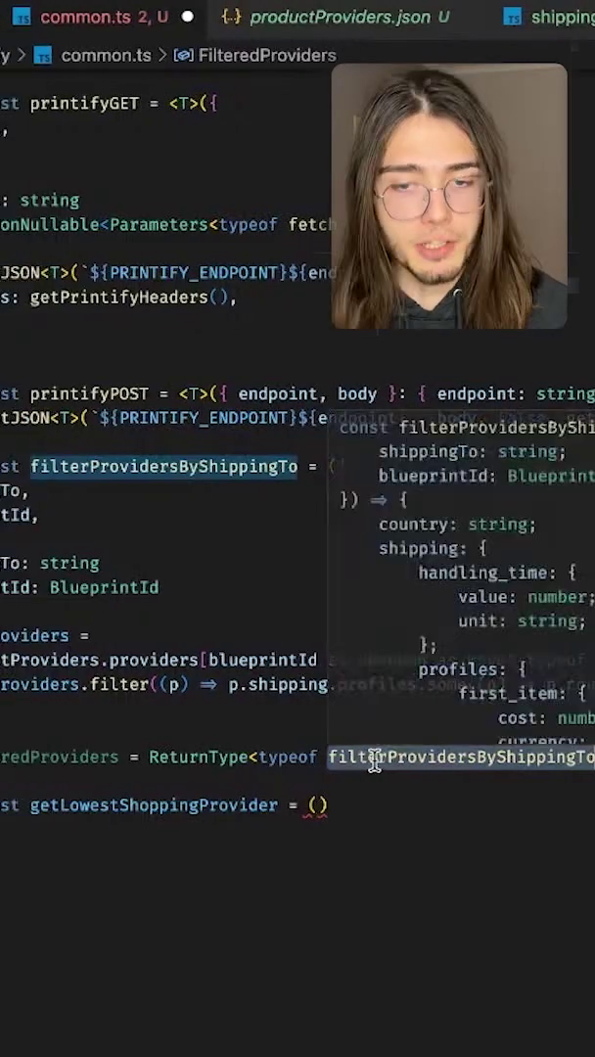
{"action": "scroll", "coordinate": [310, 761], "scroll_direction": "left", "scroll_amount": 5}
{"action": "scroll", "coordinate": [450, 372], "scroll_direction": "down", "scroll_amount": 3}
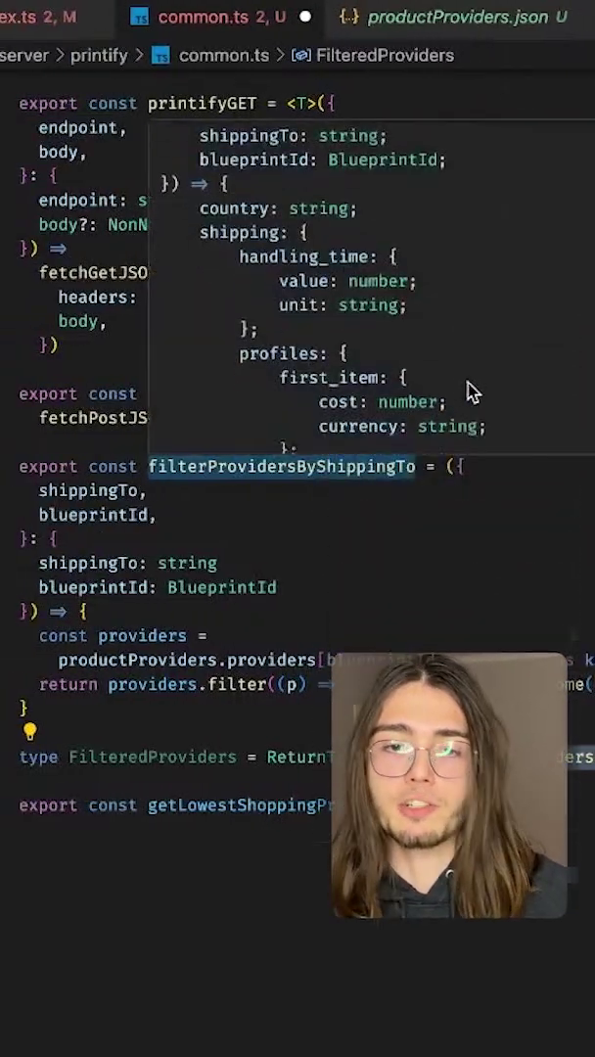
{"action": "scroll", "coordinate": [450, 372], "scroll_direction": "down", "scroll_amount": 3}
{"action": "scroll", "coordinate": [450, 372], "scroll_direction": "down", "scroll_amount": 2}
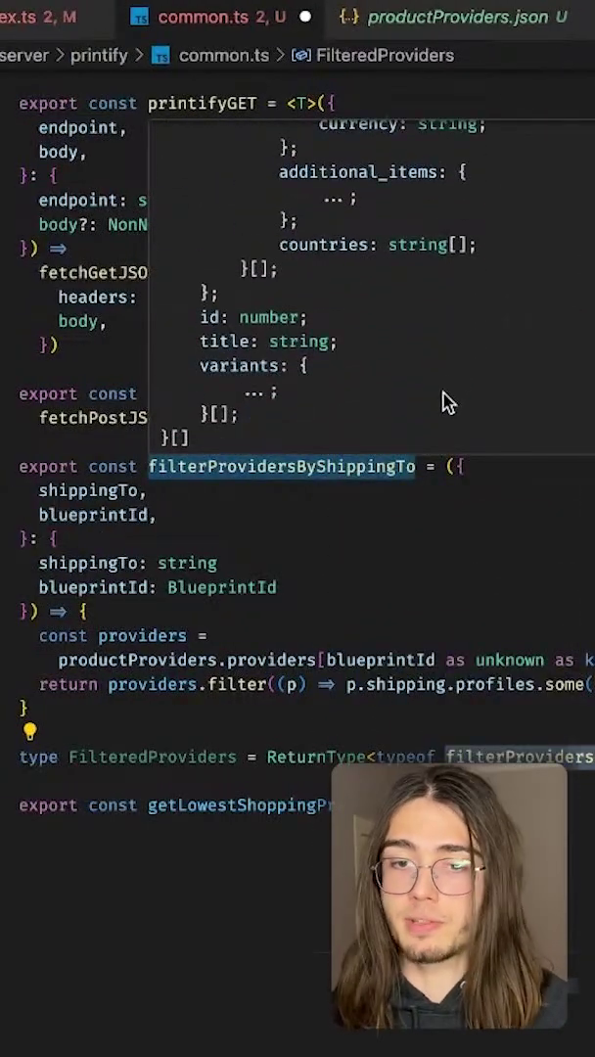
{"action": "mouse_move", "coordinate": [152, 756]}
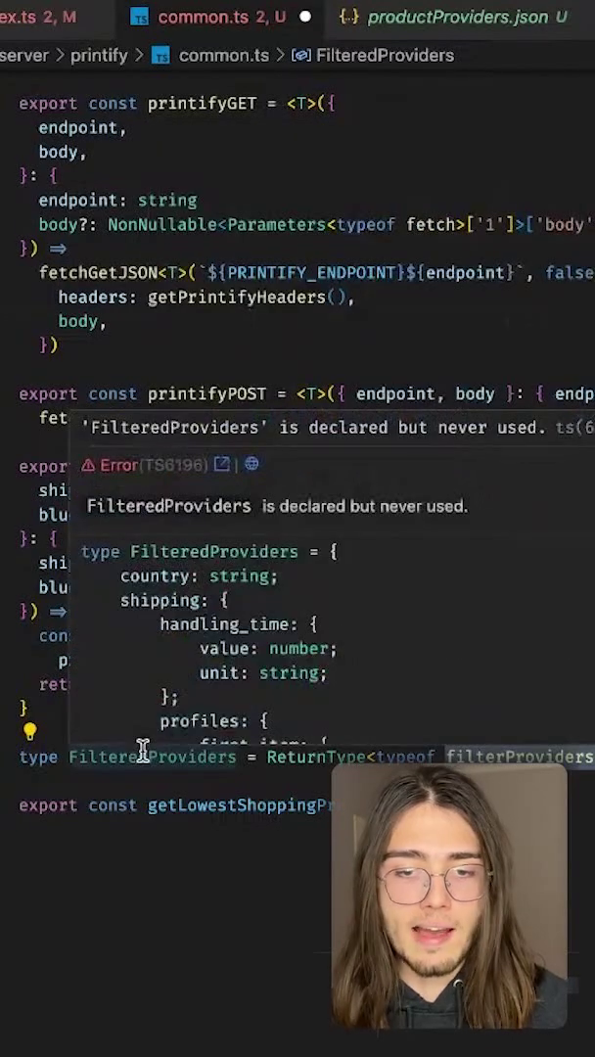
{"action": "scroll", "coordinate": [274, 587], "scroll_direction": "down", "scroll_amount": 5}
{"action": "scroll", "coordinate": [274, 636], "scroll_direction": "down", "scroll_amount": 3}
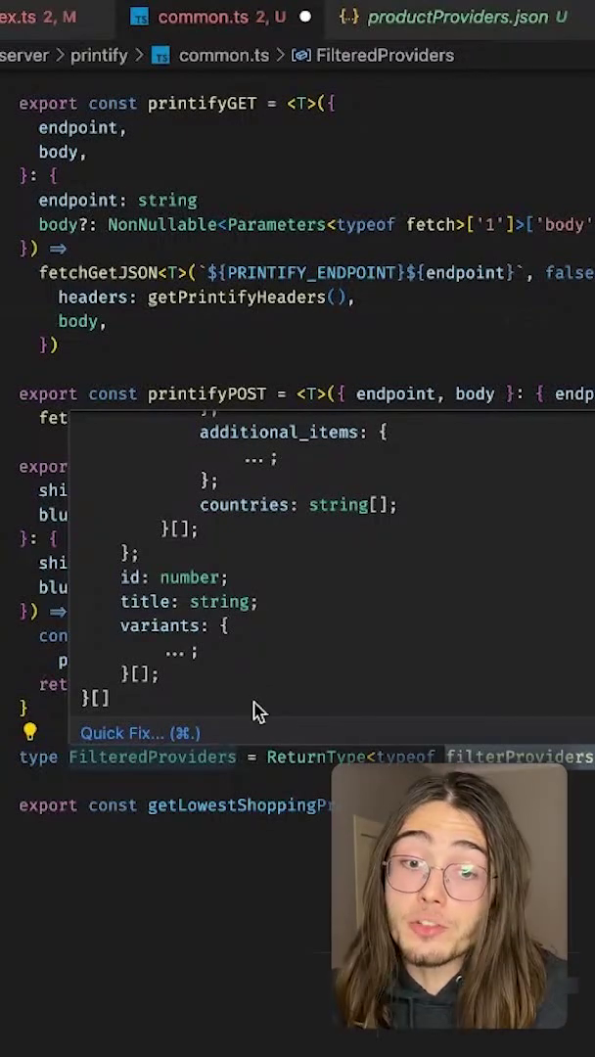
{"action": "double_click", "coordinate": [313, 756]}
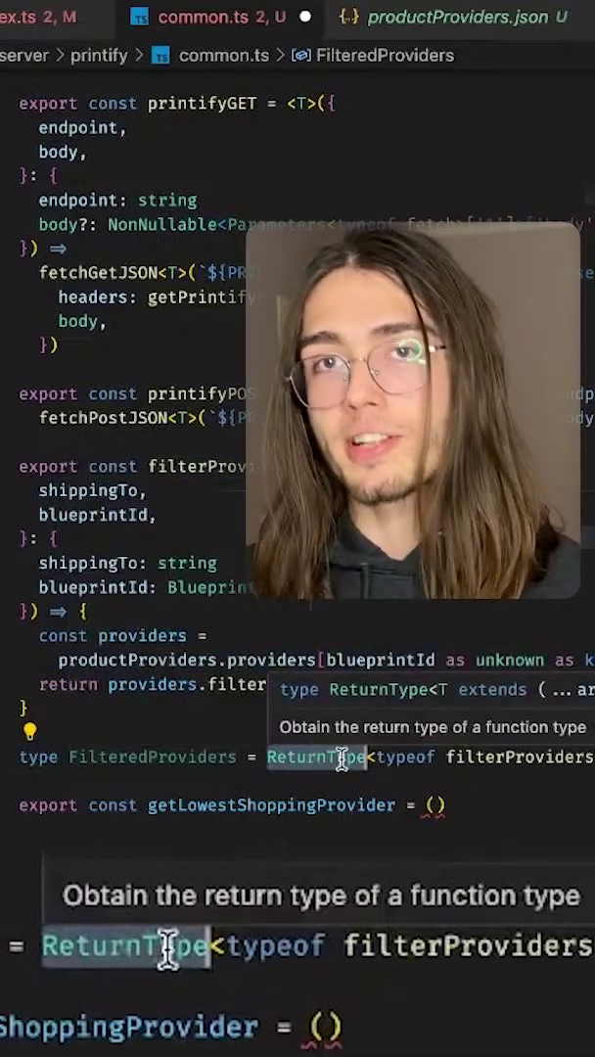